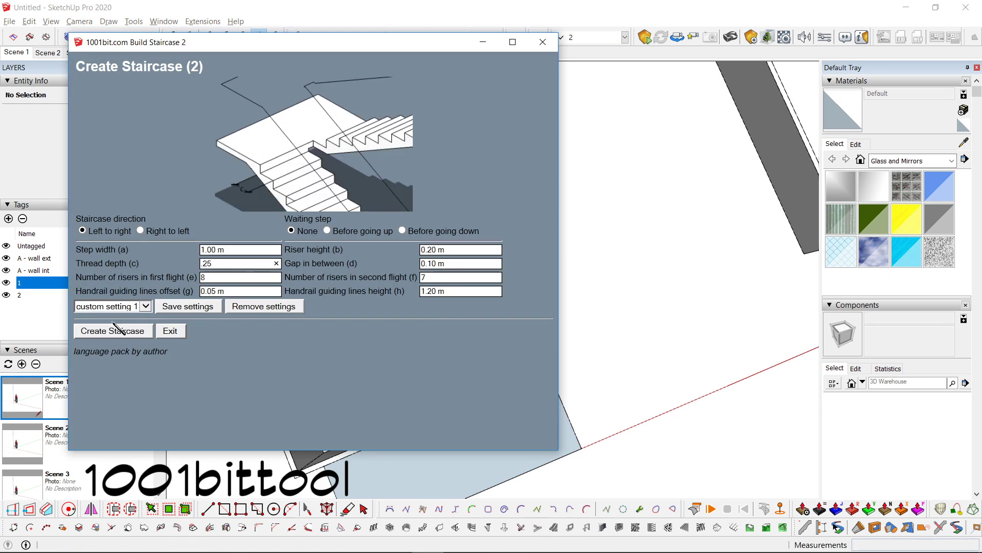
- Create the staircase with the plugin's chosen settings
{"action": "left_click", "coordinate": [116, 330]}
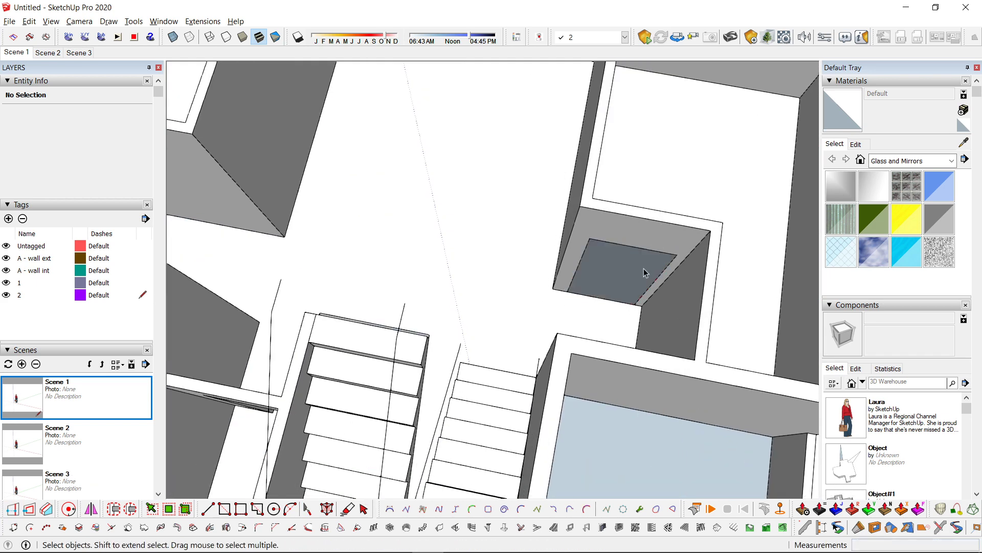
- Move the grey floor face near the stairs along the green axis
{"action": "left_click", "coordinate": [709, 230]}
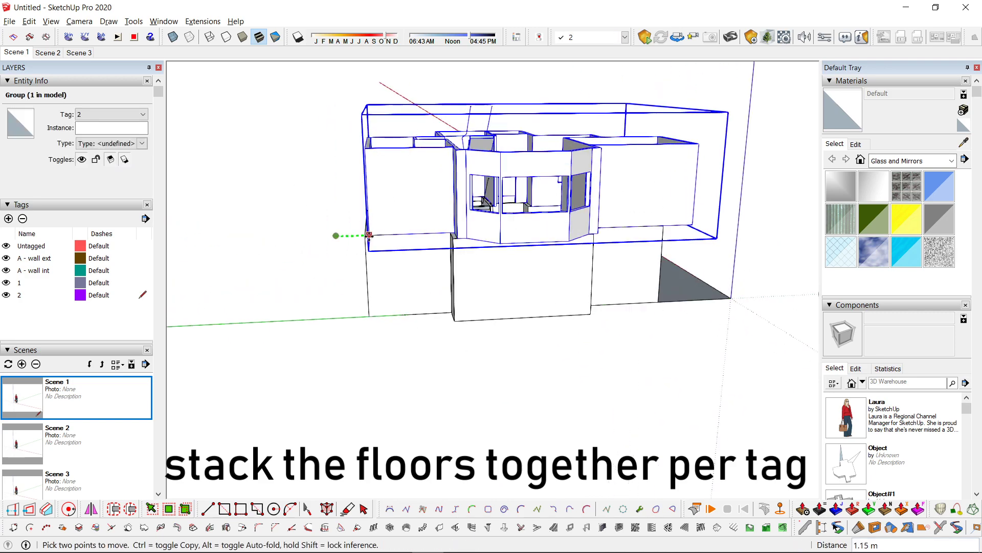
- Orbit the view to check the second floor stacked on the ground floor
{"action": "left_click_drag", "start_coordinate": [520, 241], "coordinate": [327, 207]}
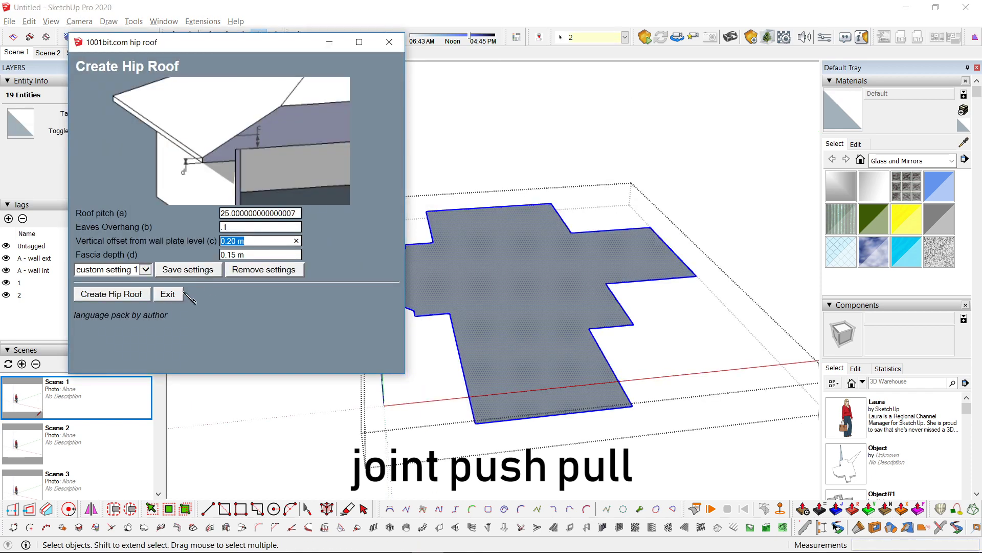
- Generate a 25° hip roof over the selected floor outline
{"action": "left_click", "coordinate": [110, 301]}
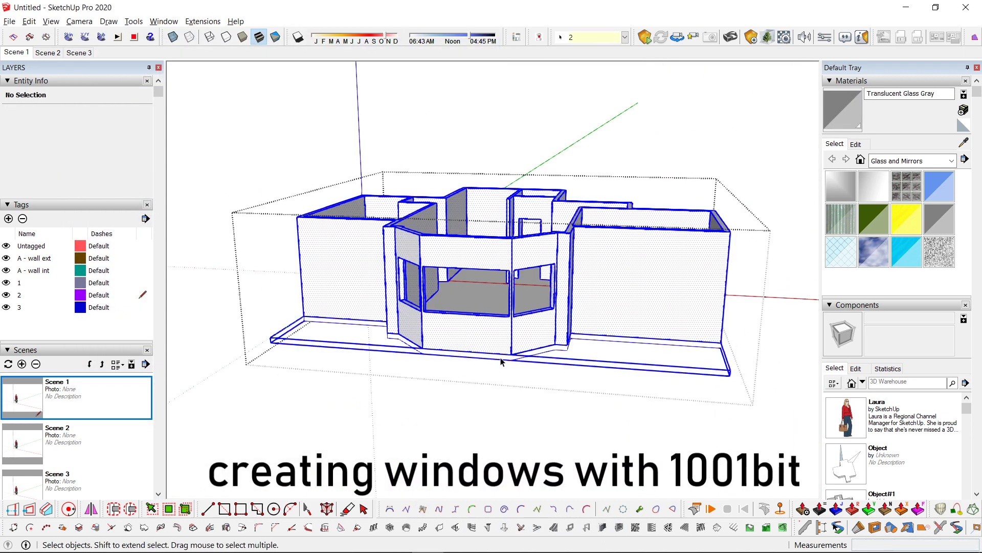
- Erase the inner wall lines from the floor plan
{"action": "left_click", "coordinate": [630, 520]}
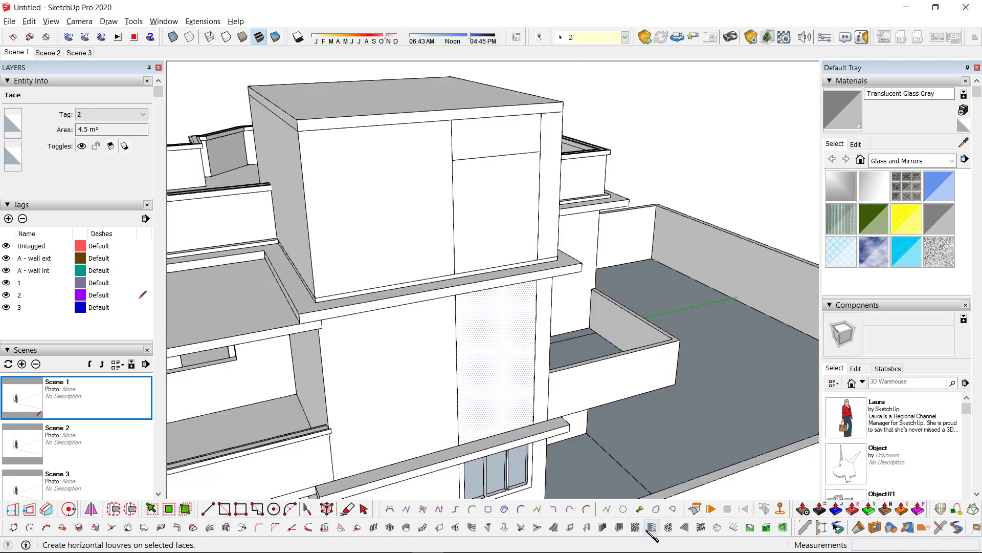
- Create a framed 2-row, 3-column window panel and open its group for editing
{"action": "left_click", "coordinate": [620, 527]}
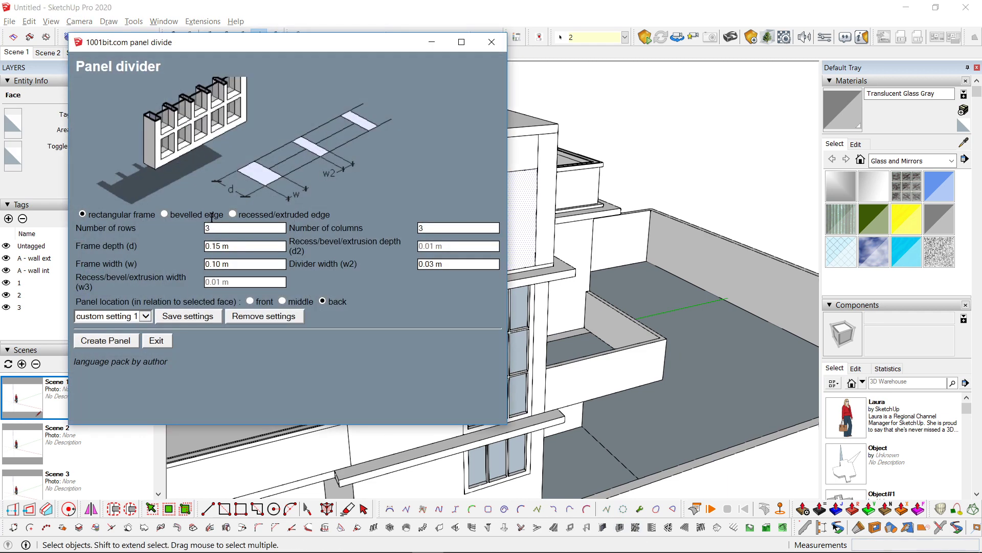
{"action": "left_click", "coordinate": [109, 341]}
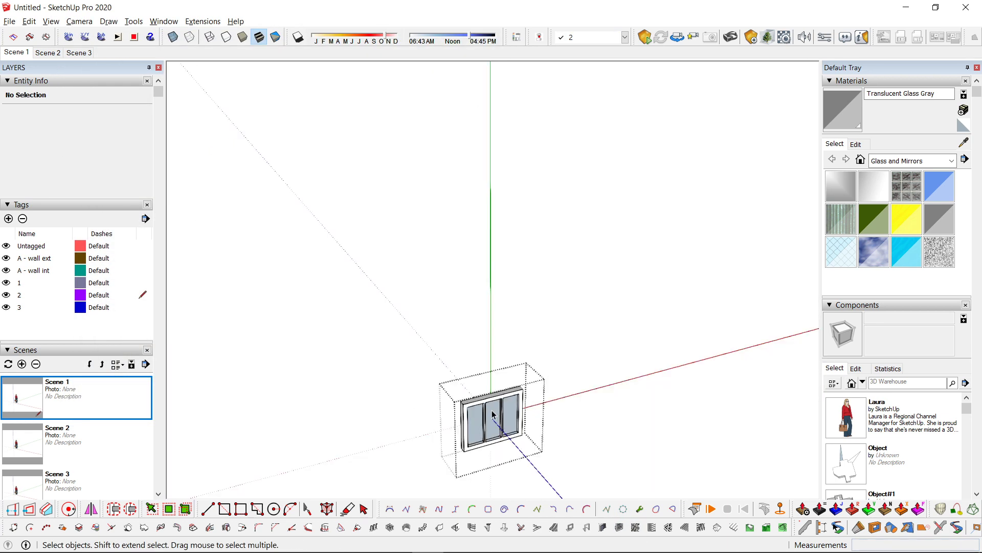
{"action": "scroll", "coordinate": [494, 412], "scroll_direction": "up", "scroll_amount": 3}
{"action": "double_click", "coordinate": [472, 403]}
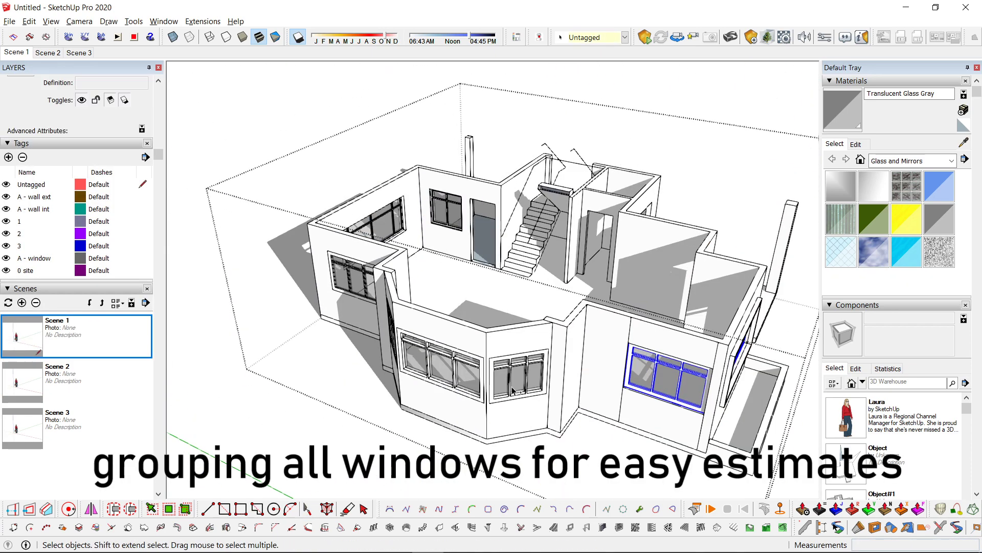
- Put the windows on the A - window tag and choose the next floor plan viewport's scene
{"action": "mouse_move", "coordinate": [263, 407]}
{"action": "middle_mouse_down"}
{"action": "mouse_move", "coordinate": [524, 385]}
{"action": "mouse_move", "coordinate": [335, 345]}
{"action": "mouse_move", "coordinate": [526, 373]}
{"action": "middle_mouse_up"}
{"action": "left_click", "coordinate": [608, 39]}
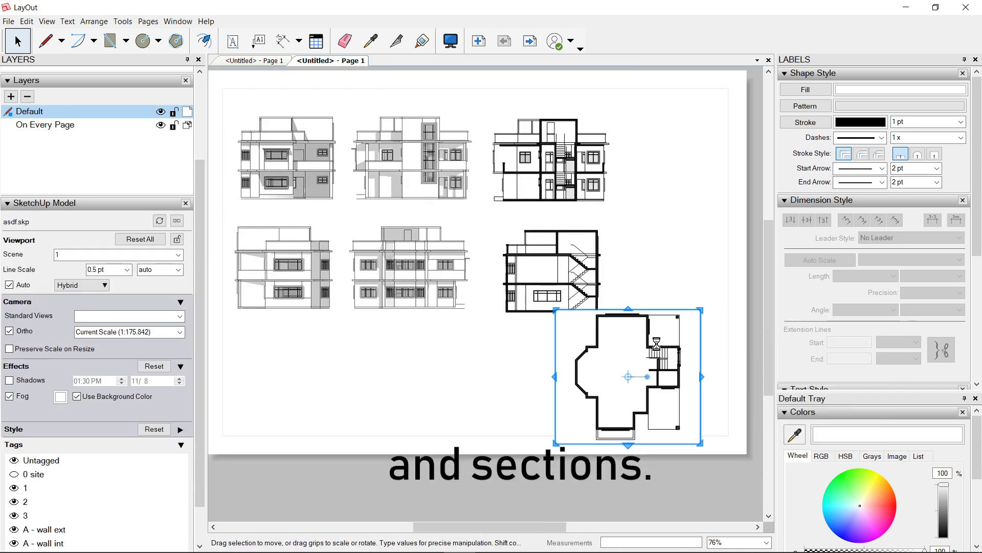
{"action": "left_click", "coordinate": [428, 341]}
{"action": "left_click", "coordinate": [178, 316]}
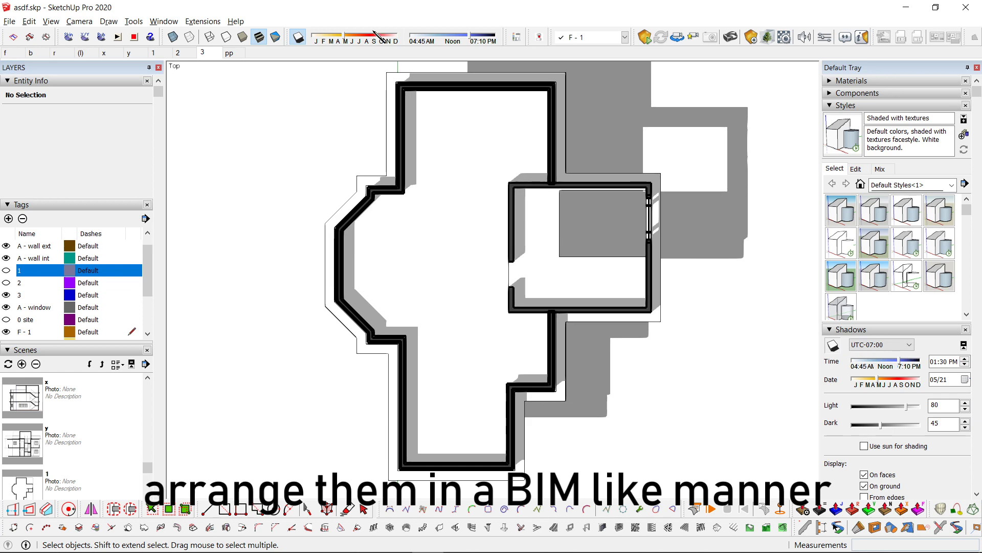
- Switch to the level 2 plan scene
{"action": "key", "text": "Page_Up"}
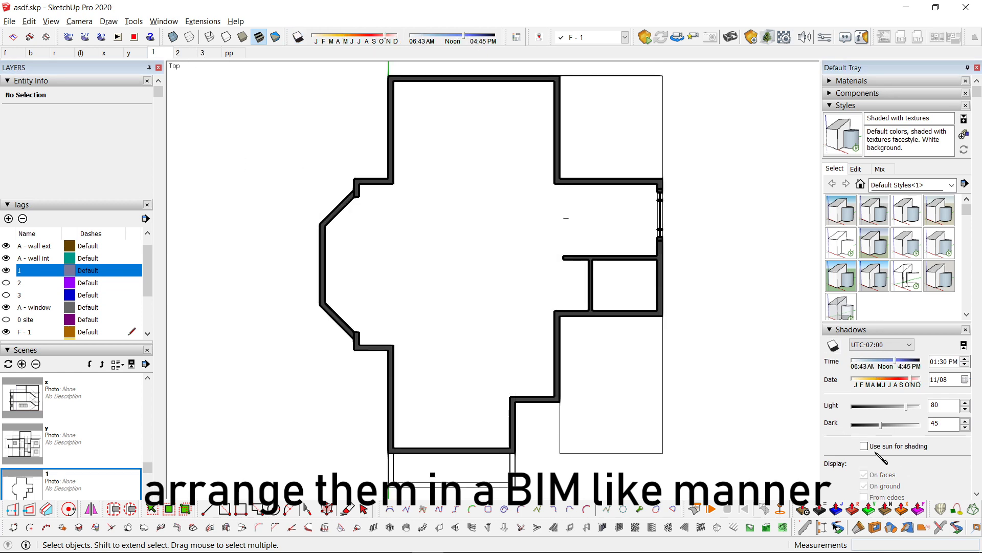